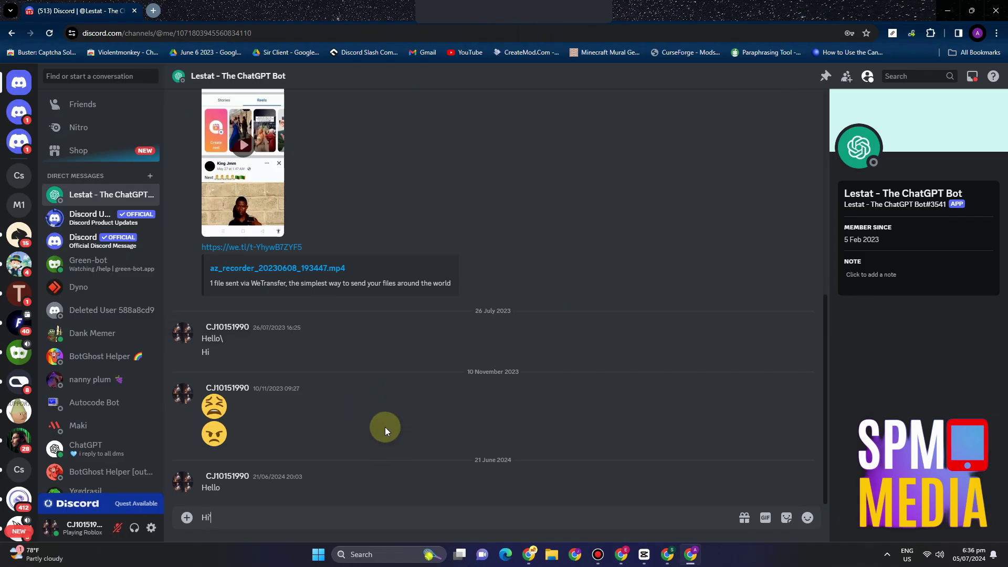
Send the messages "Hi'uho", "heuwuiew\", "wjwoeowce" and "iejvqiripeur" one by one to the Lestat ChatGPT bot
text('uho)
key(Return)
text(heu)
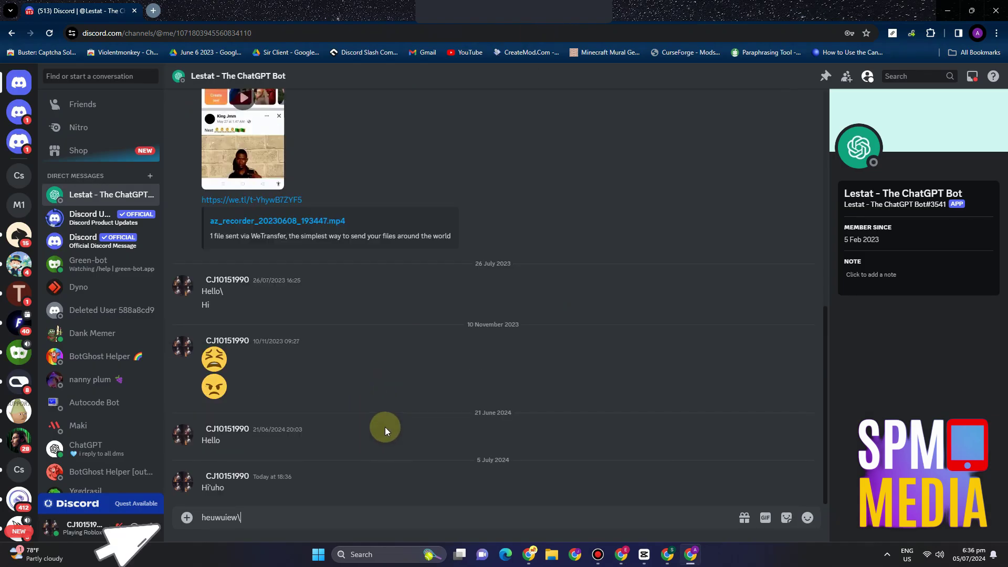
text(wuiew\)
key(Return)
text(wjwoeowce)
key(Return)
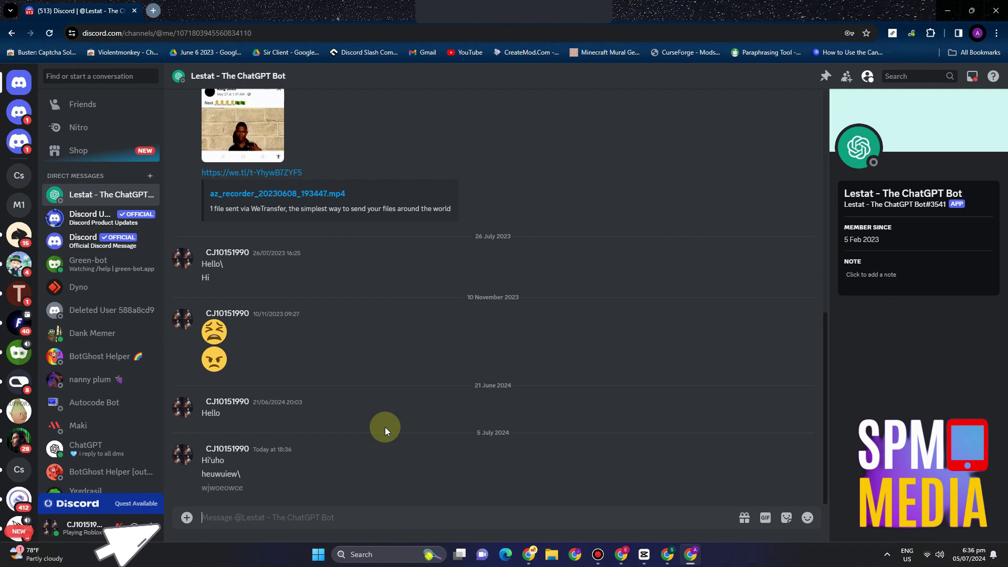
text(iejvqiripeur)
key(Return)
Send the bot four more messages: "qpvruqpeurpqr", "qvnrpiqepri", "QVIR9QEIURQE9UR" and "QEORQEI-RIBR"
text(qpvruqpeurpqr)
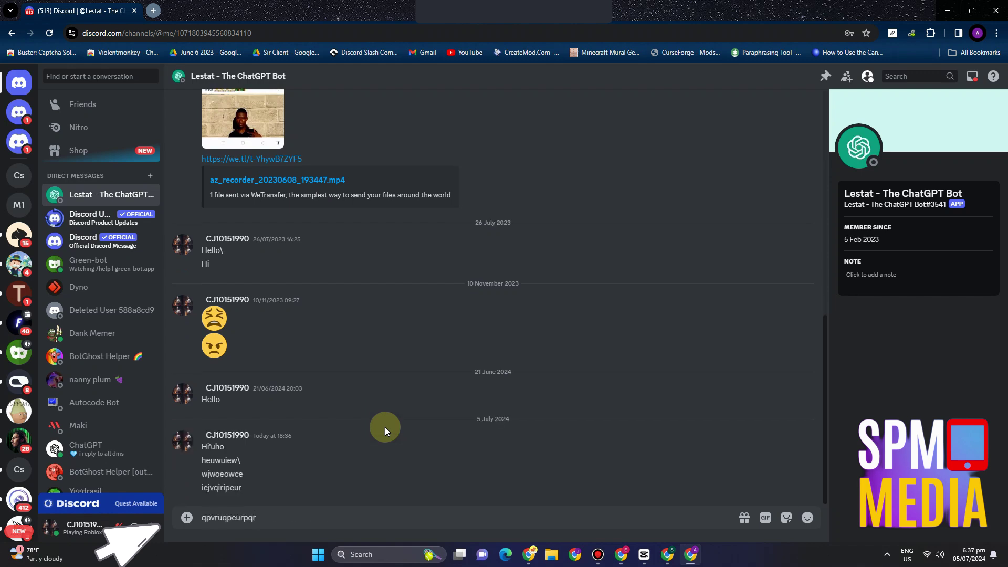
key(Return)
text(qvnrpiqepri)
key(Return)
text(QVIR9QEIURQE9UR)
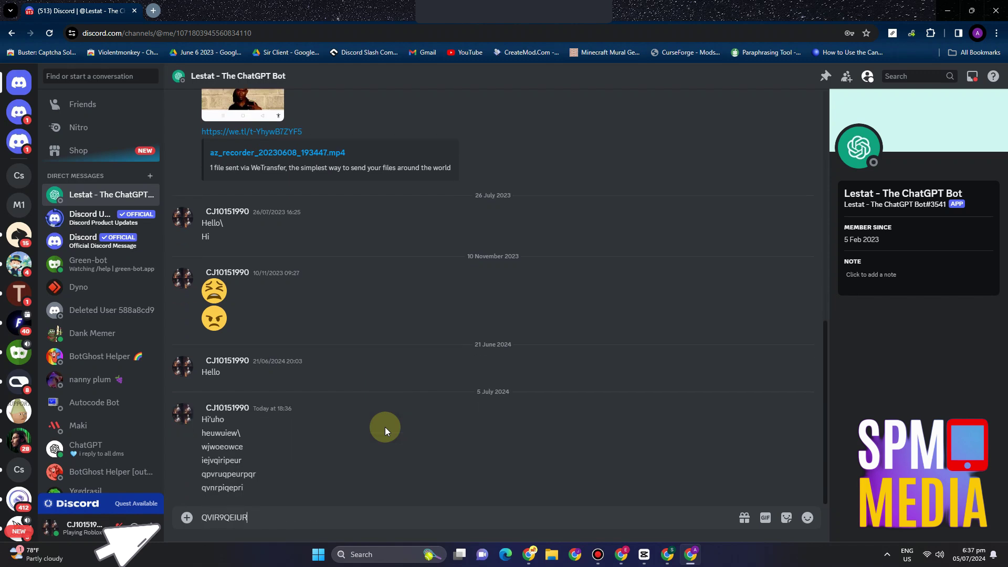
key(Return)
text(QEORQEI-RIBR)
key(Return)
Send the bot the messages "RQE[RI[IEQR", "Q[RIQEIR", "Qe[irieqr[q[r" and "qrpqeirpior]"
text(RQE[RI[IEQR)
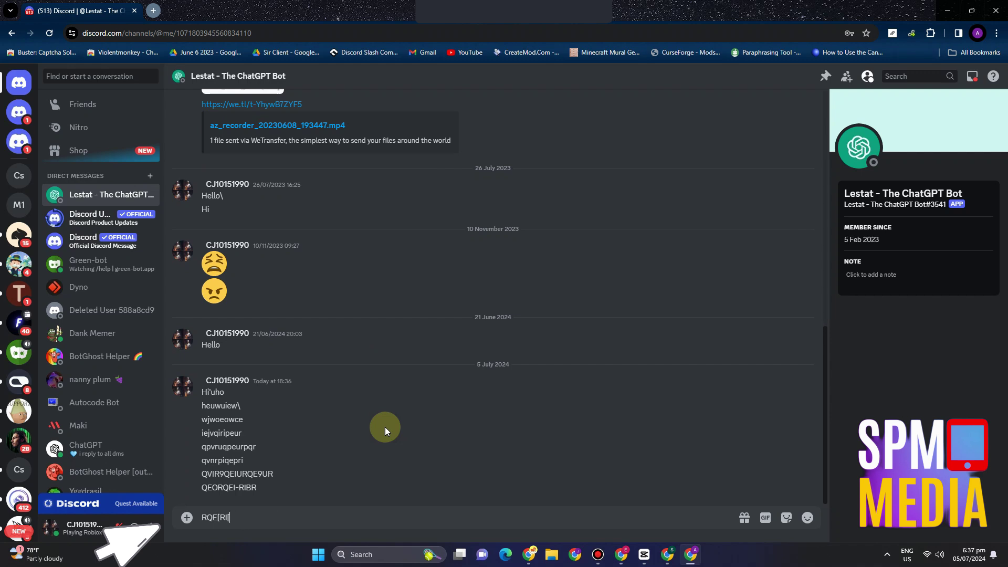
key(Return)
text(Q[RIQEIR)
key(Return)
text(Qe[irieqr[q[r)
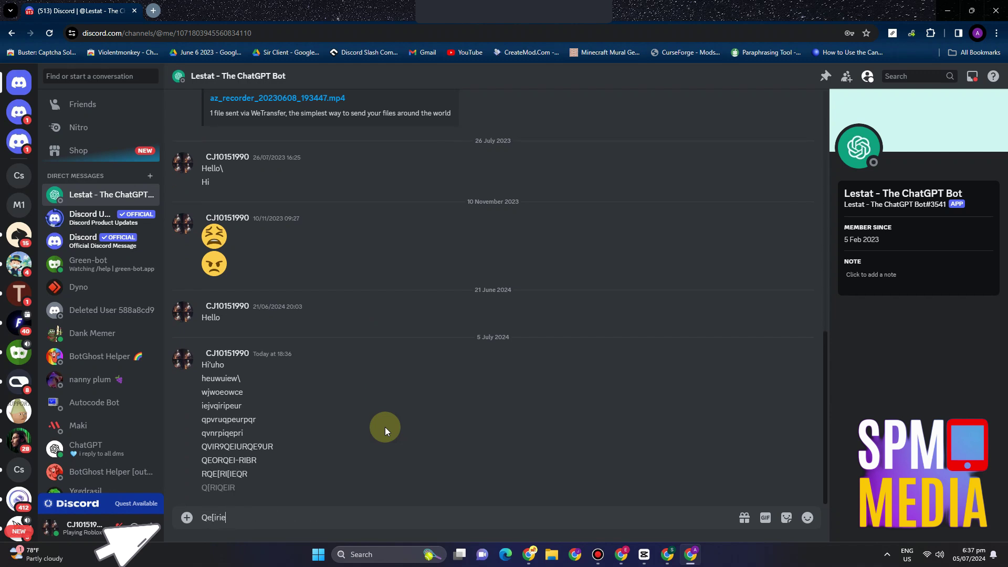
key(Return)
text(qrpqeirpior)
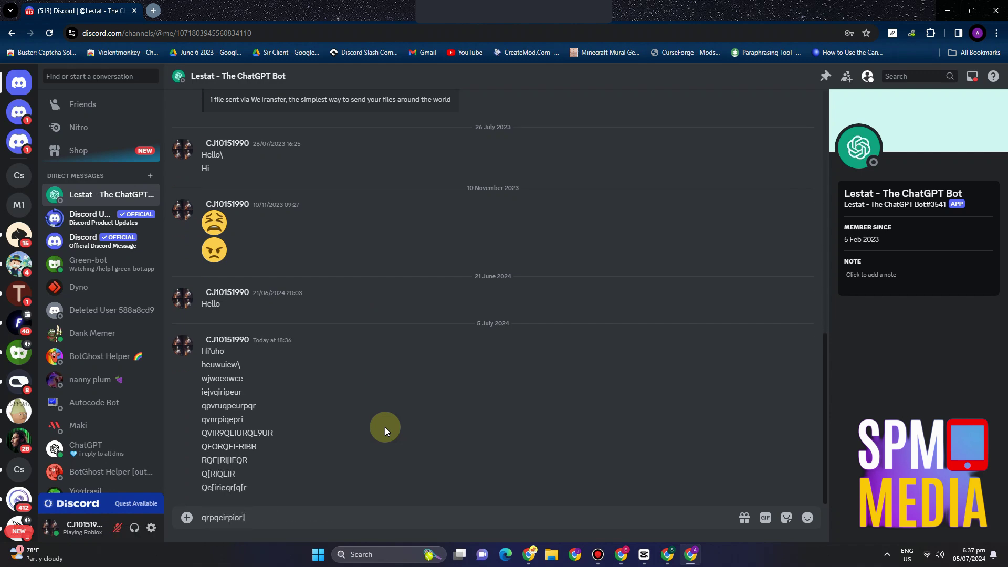
key(Return)
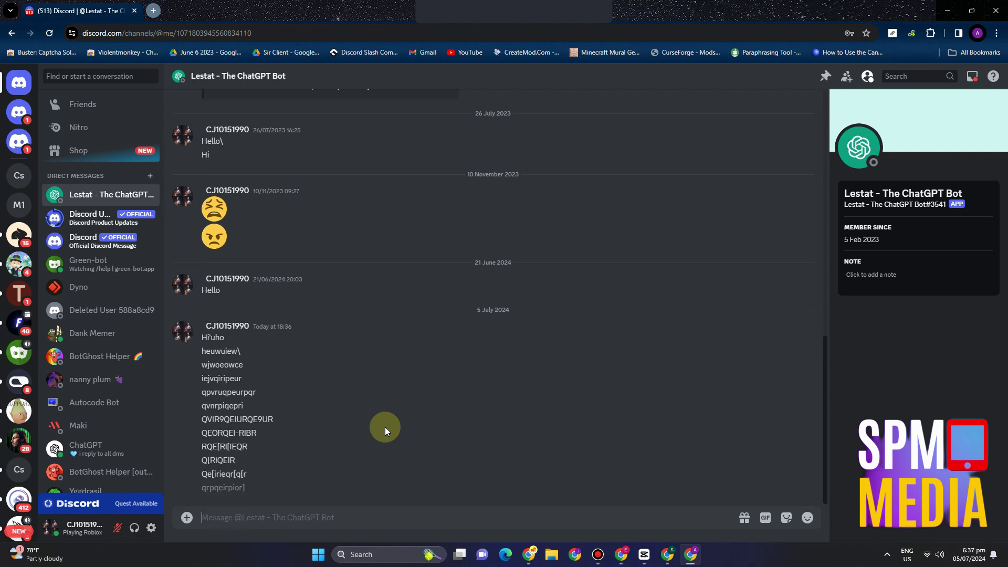
Search the web for "google web store" in a new browser tab and open the Chrome Web Store site
click(153, 11)
text(google)
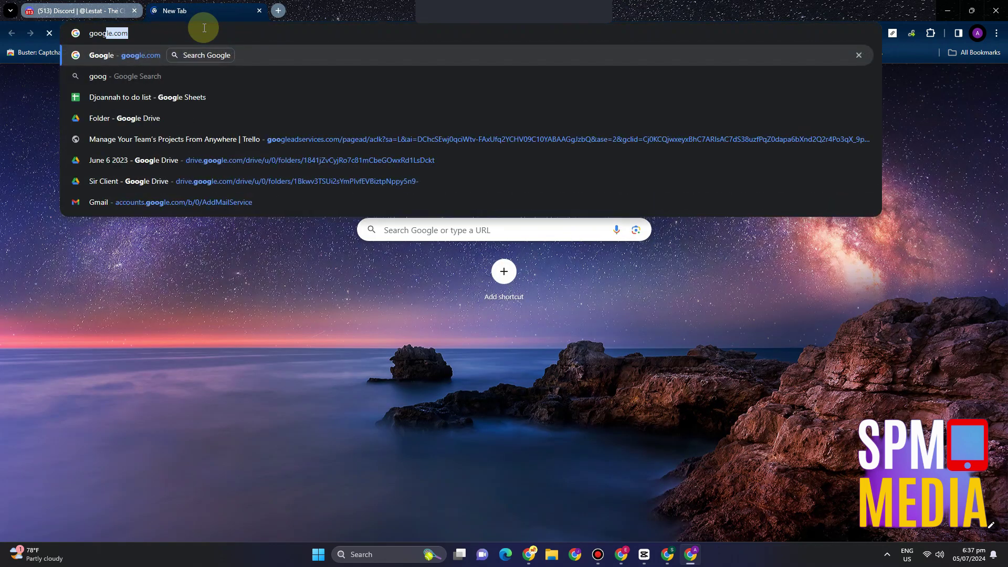
text( web s)
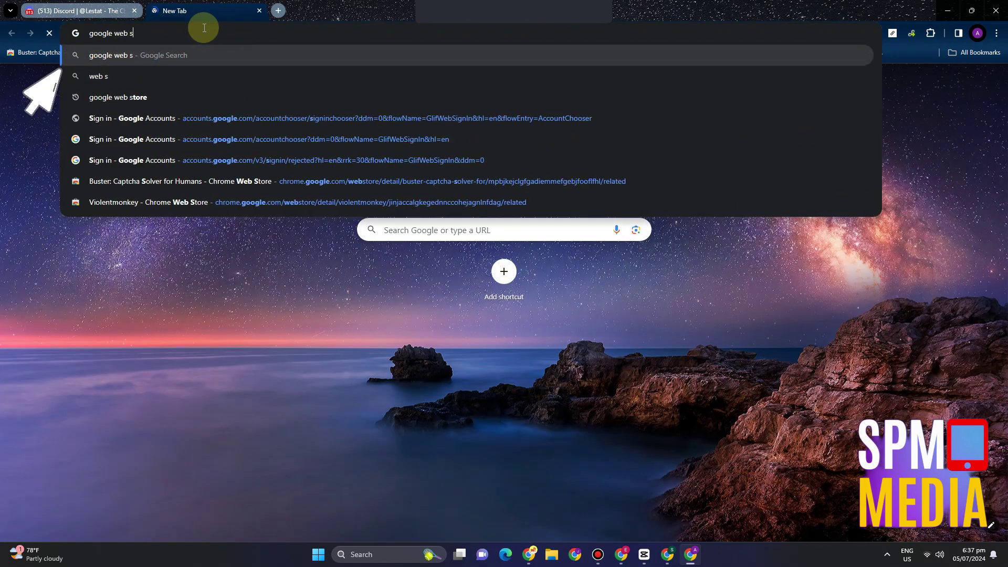
click(159, 97)
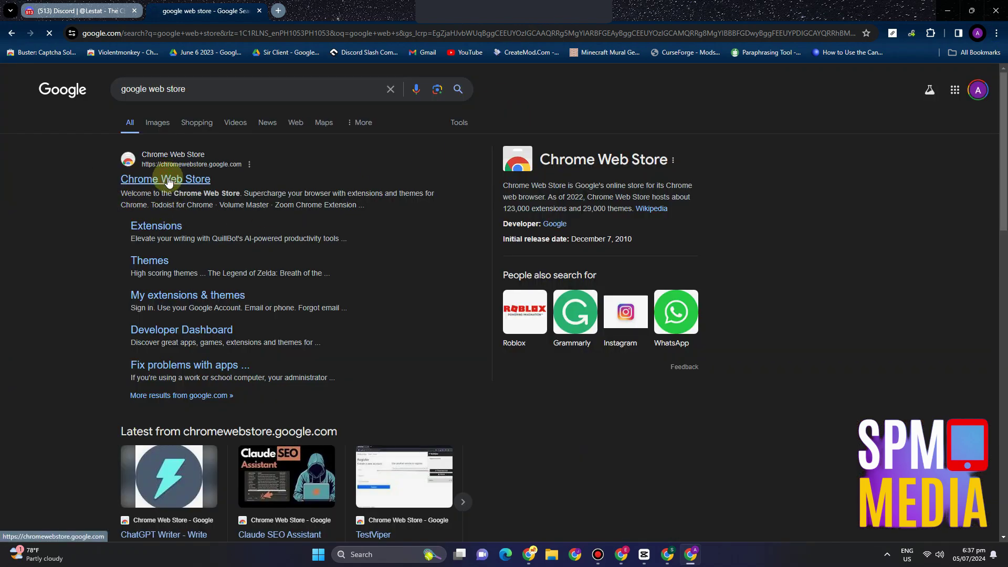
click(168, 181)
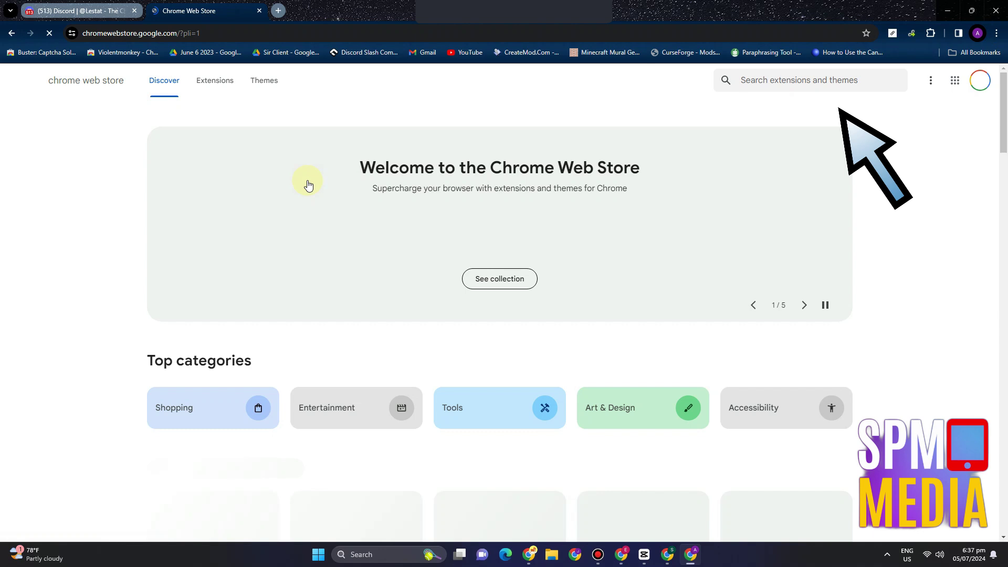
Search the store for "disc" and open the Discrub extension's page
click(771, 80)
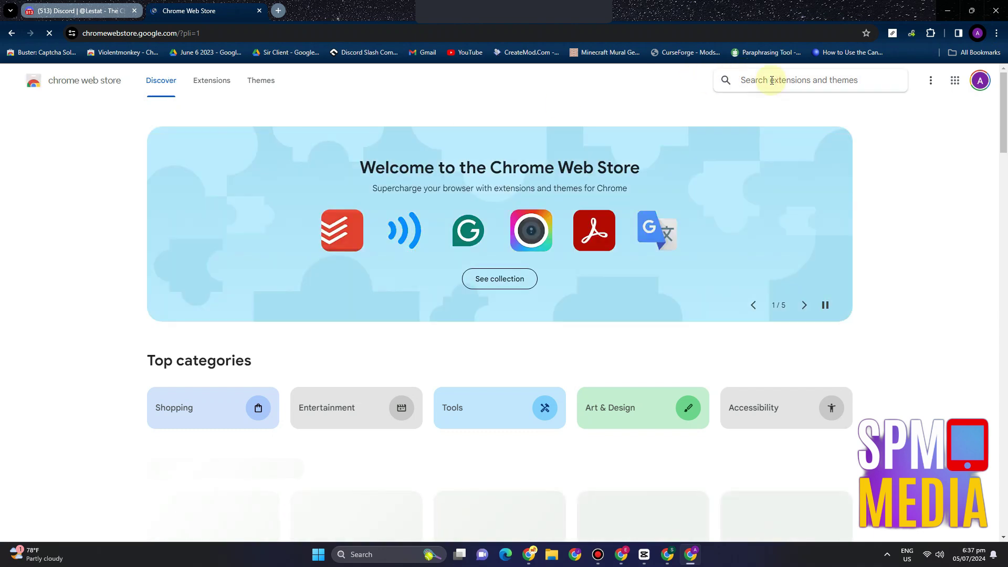
text(disc)
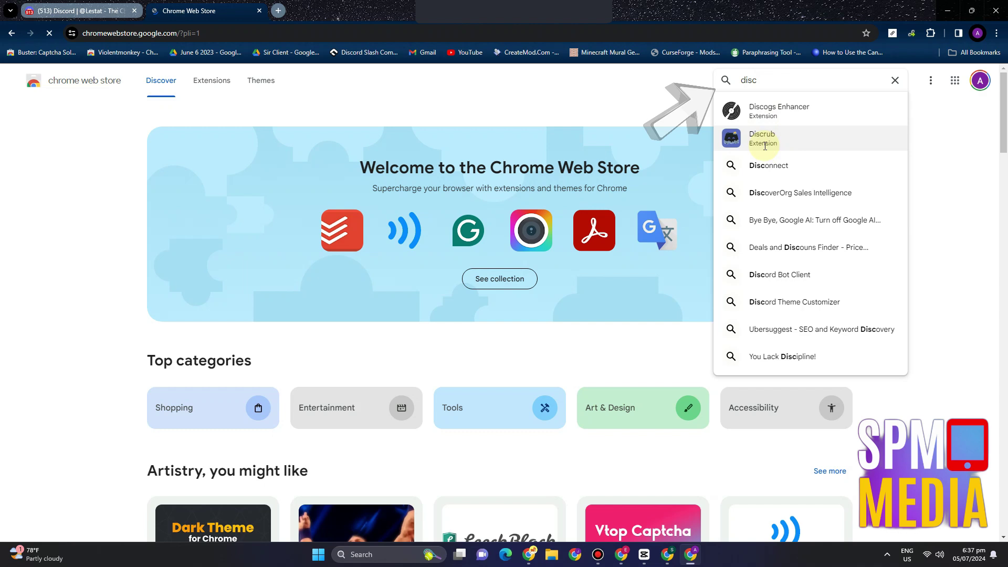
click(758, 140)
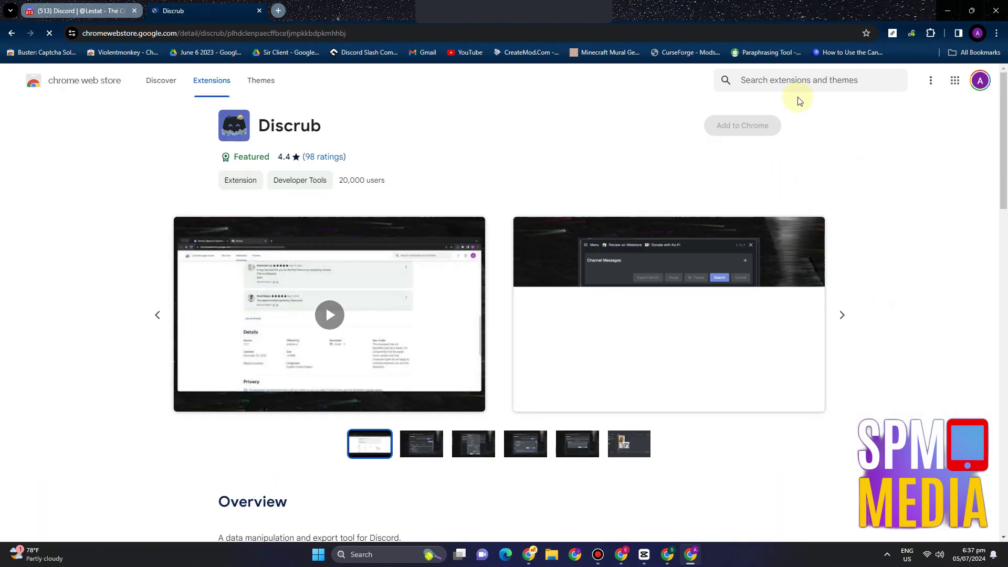
Add the Discrub extension to Chrome and pin it to the browser
click(741, 129)
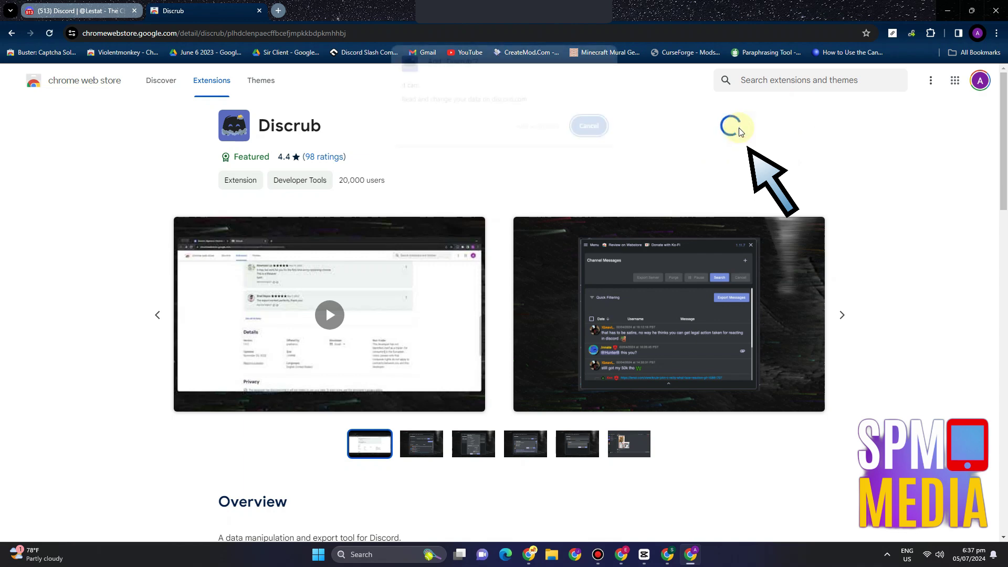
click(533, 128)
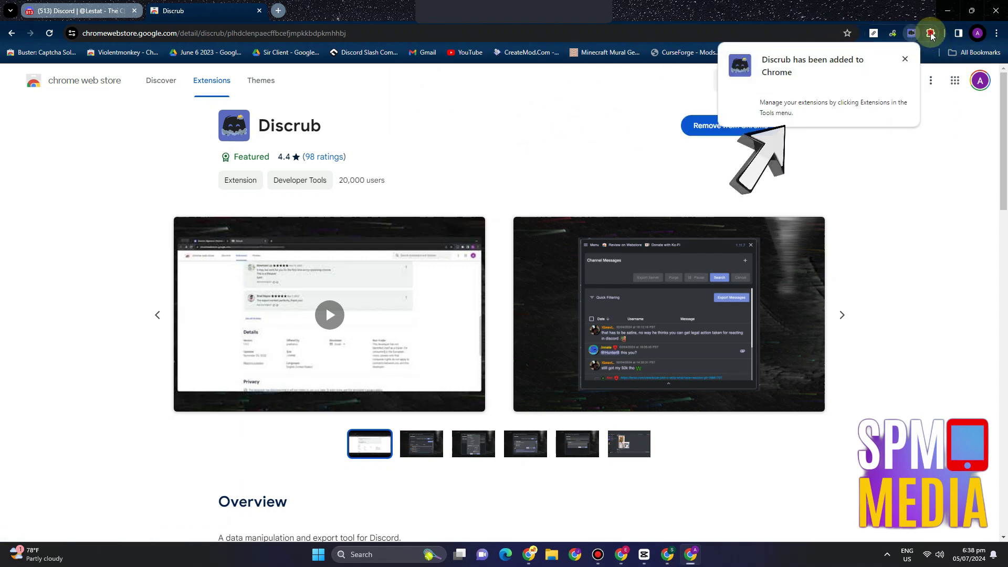
click(931, 35)
click(894, 114)
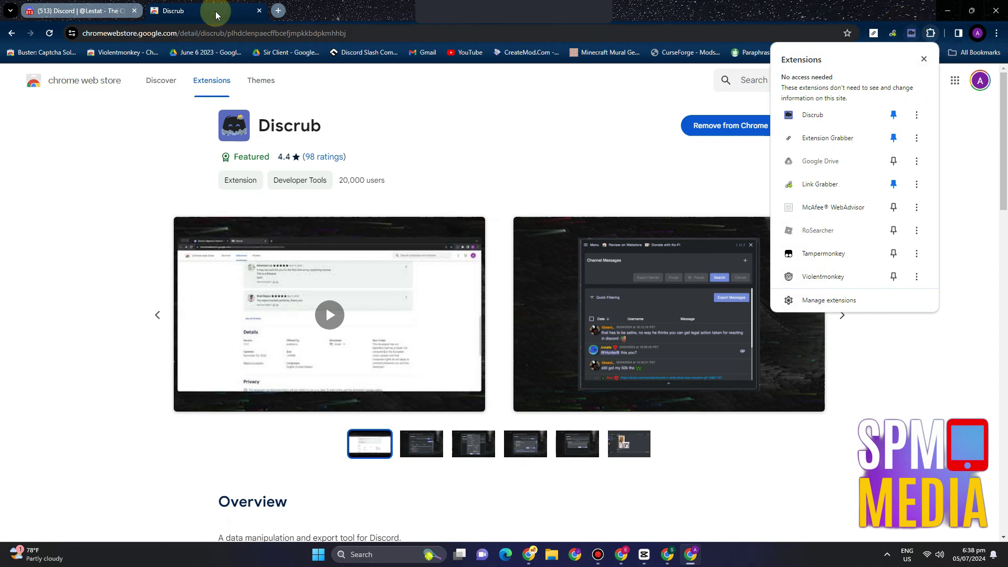
Return to the Discord page and choose CJ1015's server as the server in Discrub's Channel Messages
click(101, 10)
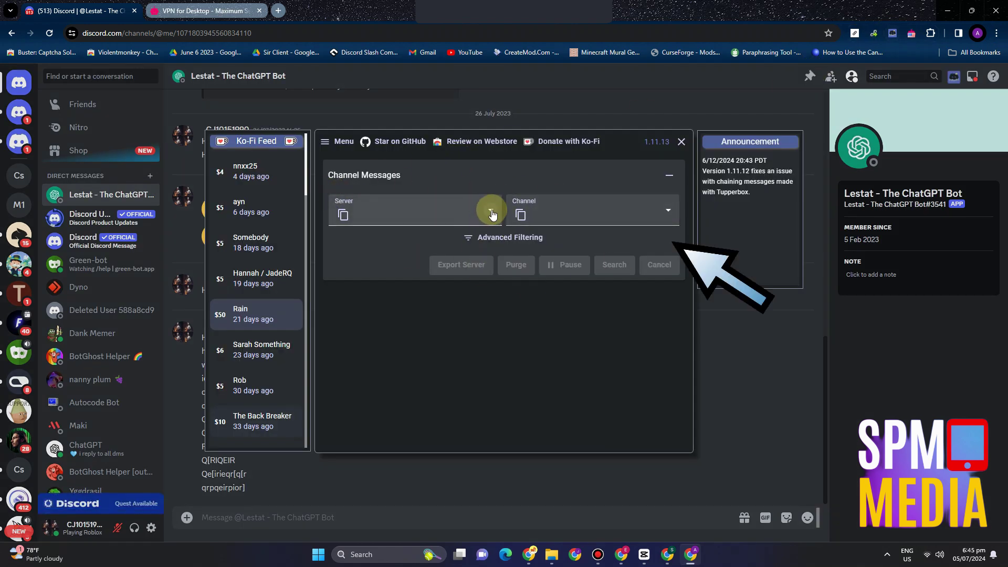
click(491, 211)
click(380, 258)
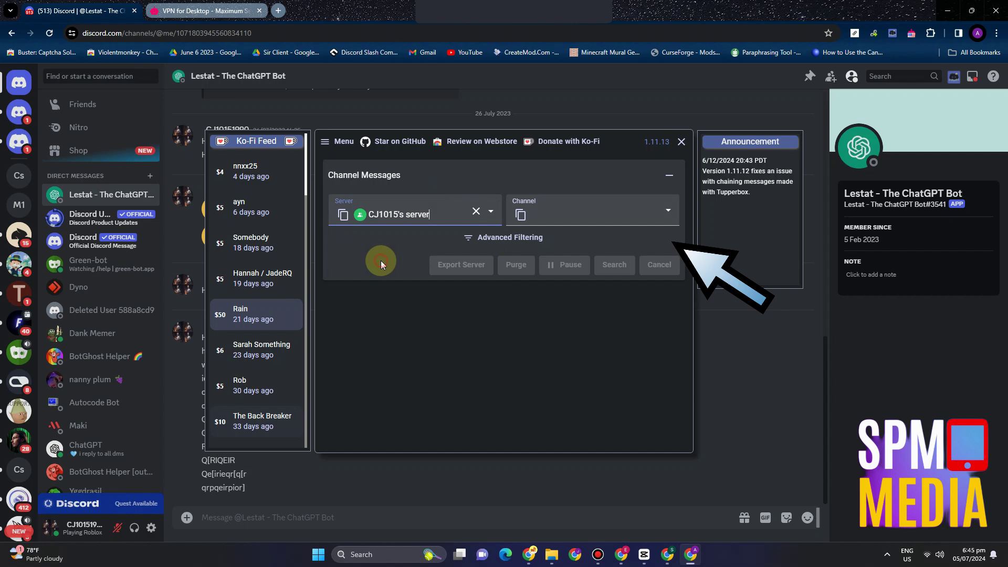
click(493, 217)
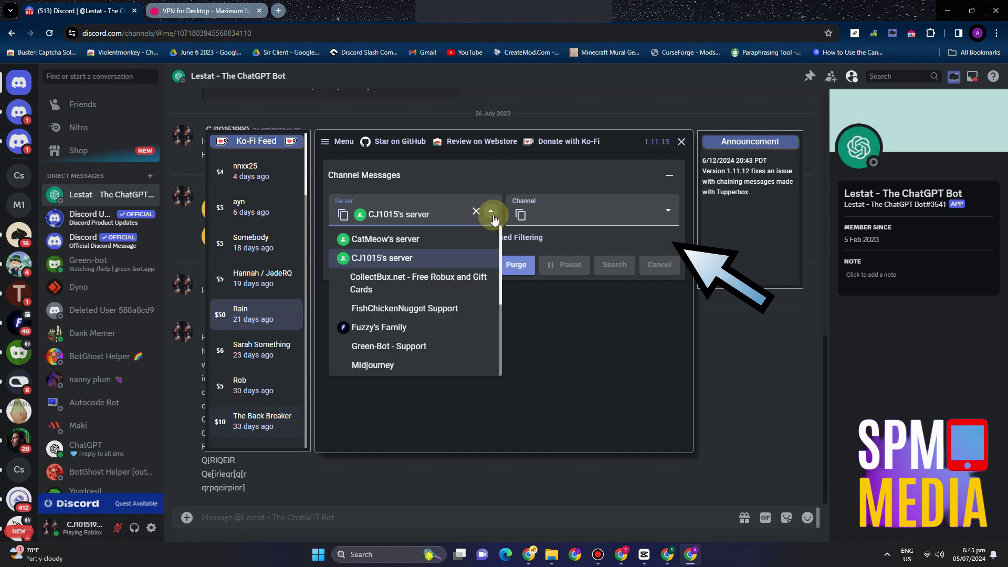
scroll(420, 283, down, 2)
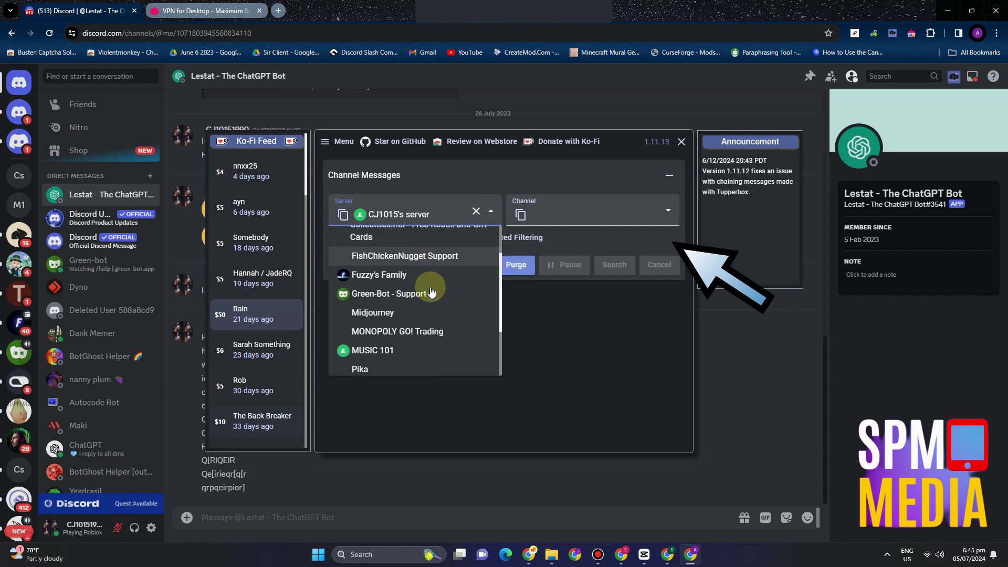
click(553, 323)
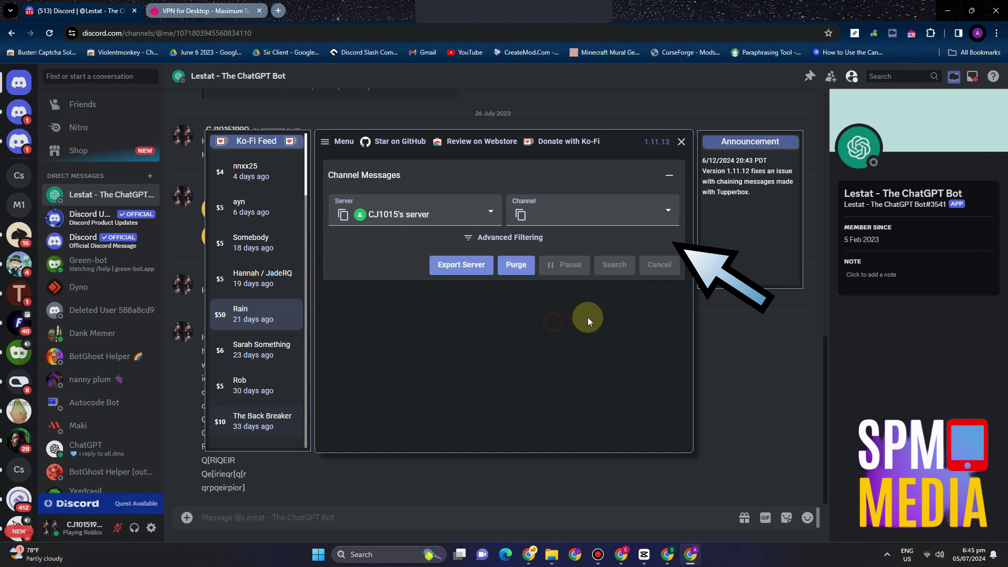
Choose the General channel in Discrub and search for its messages
click(653, 222)
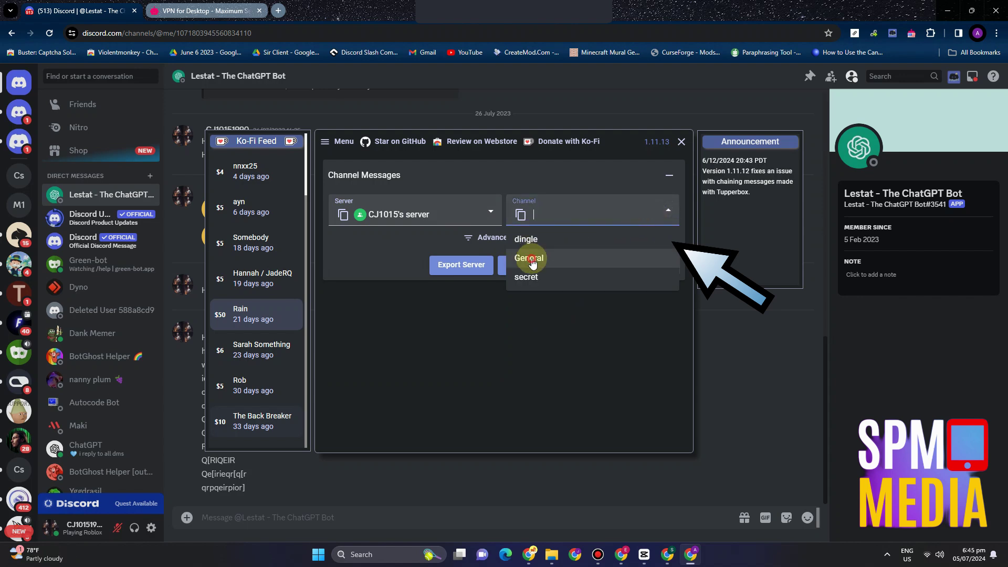
click(531, 258)
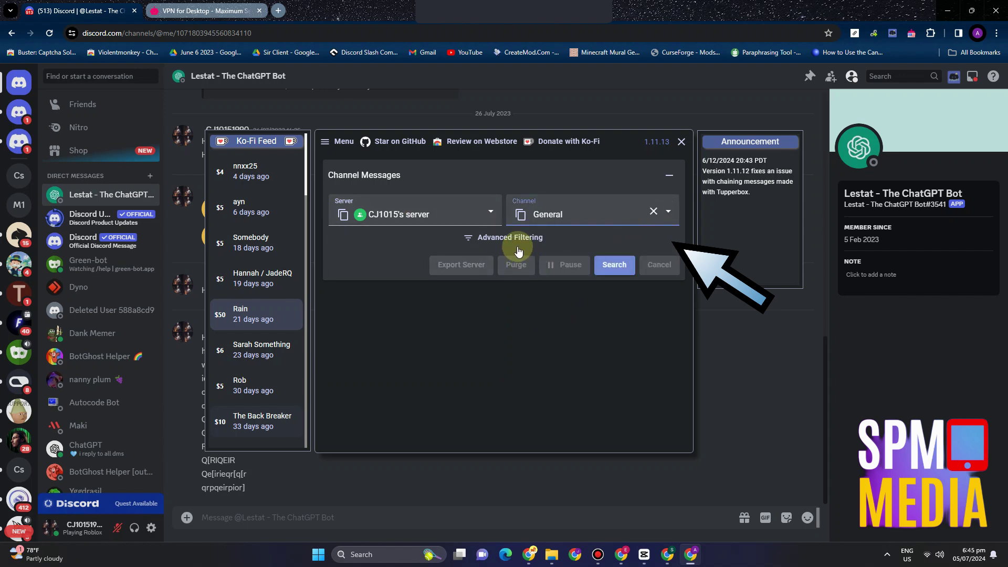
click(534, 278)
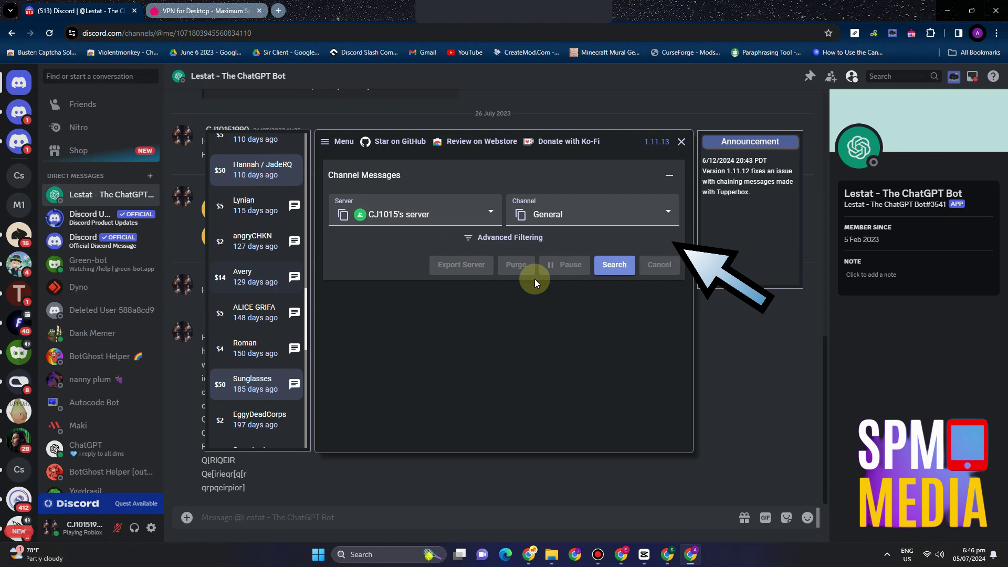
click(619, 264)
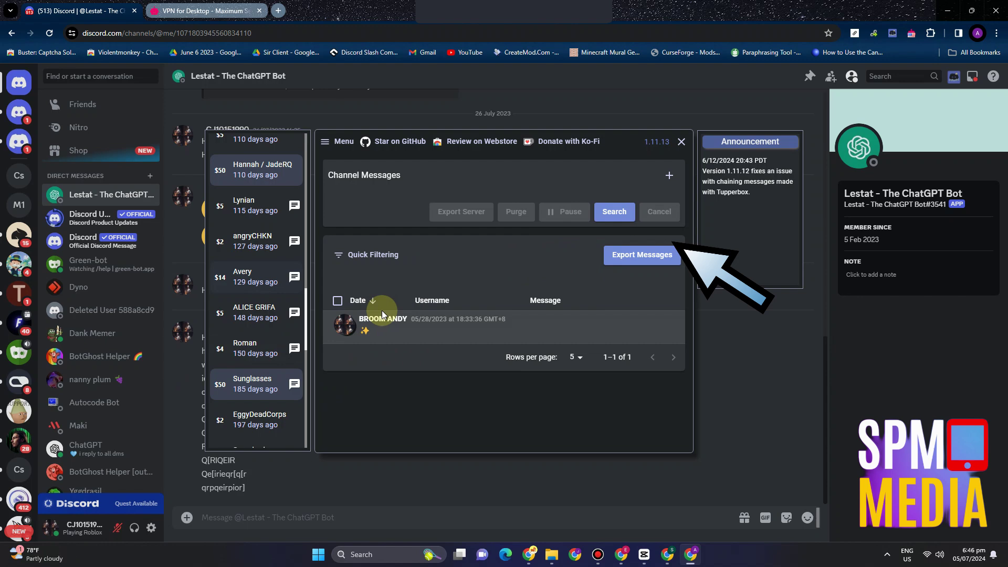
click(415, 329)
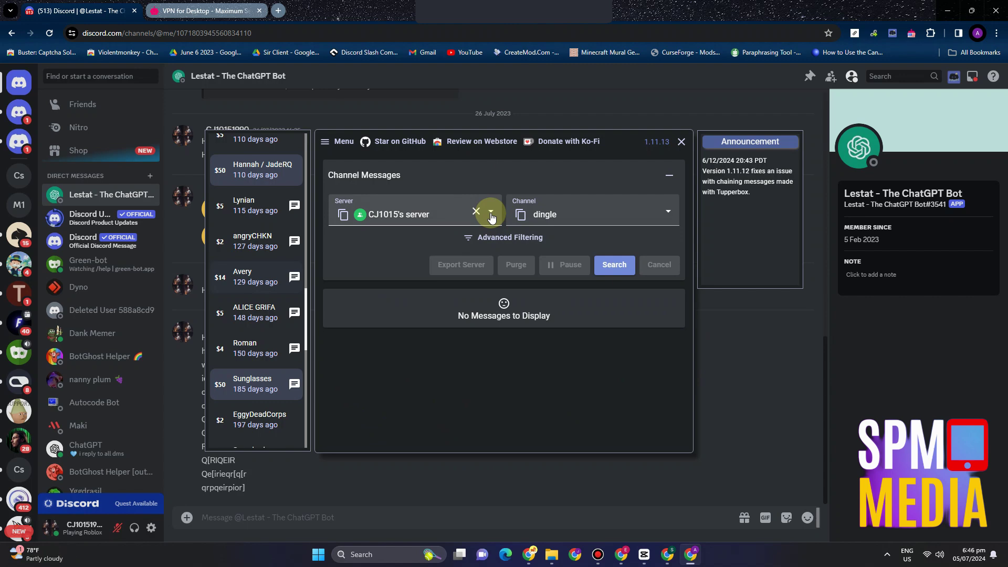
Search for messages in the dingle channel of CJ1015's server with Discrub
click(491, 212)
click(399, 258)
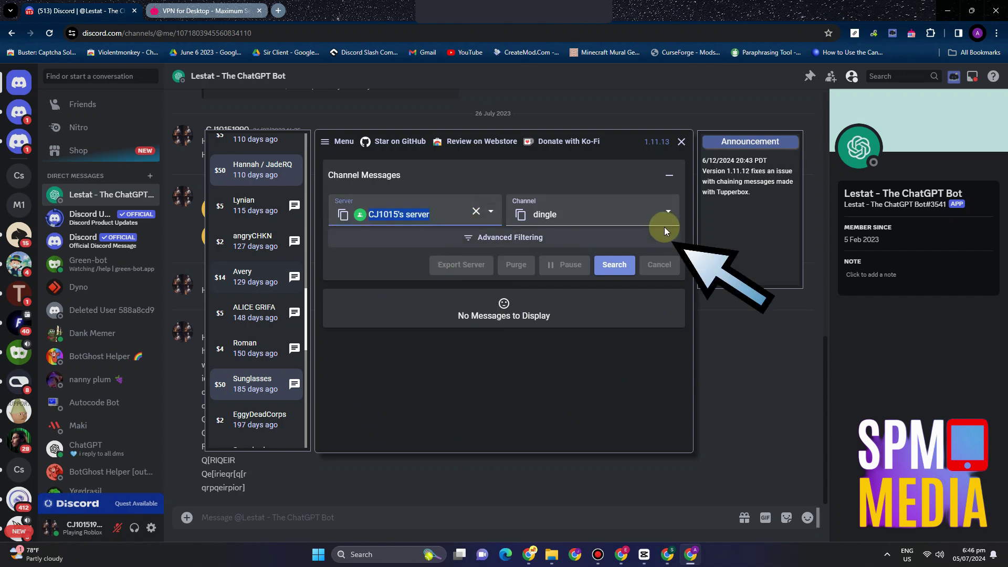
click(668, 213)
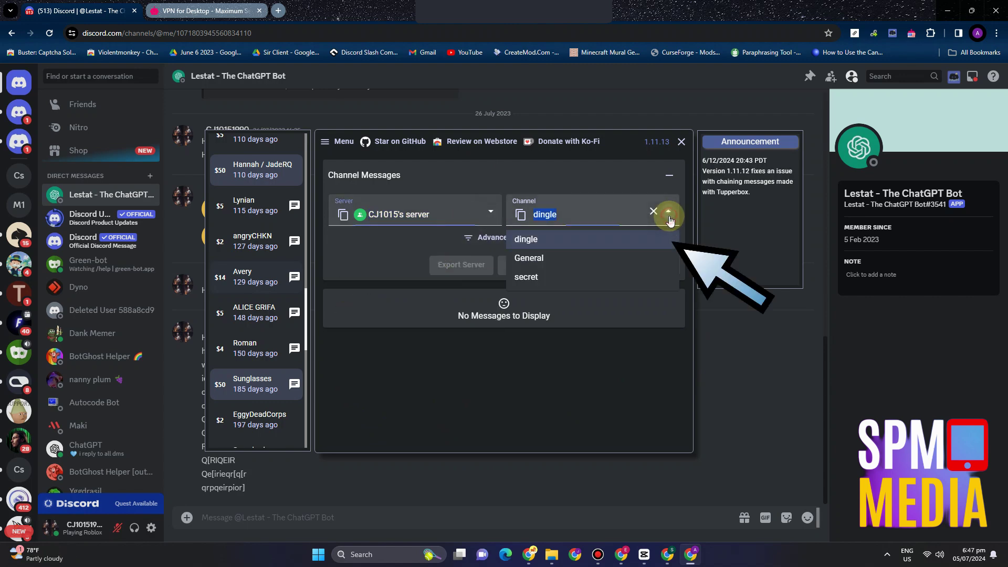
click(532, 240)
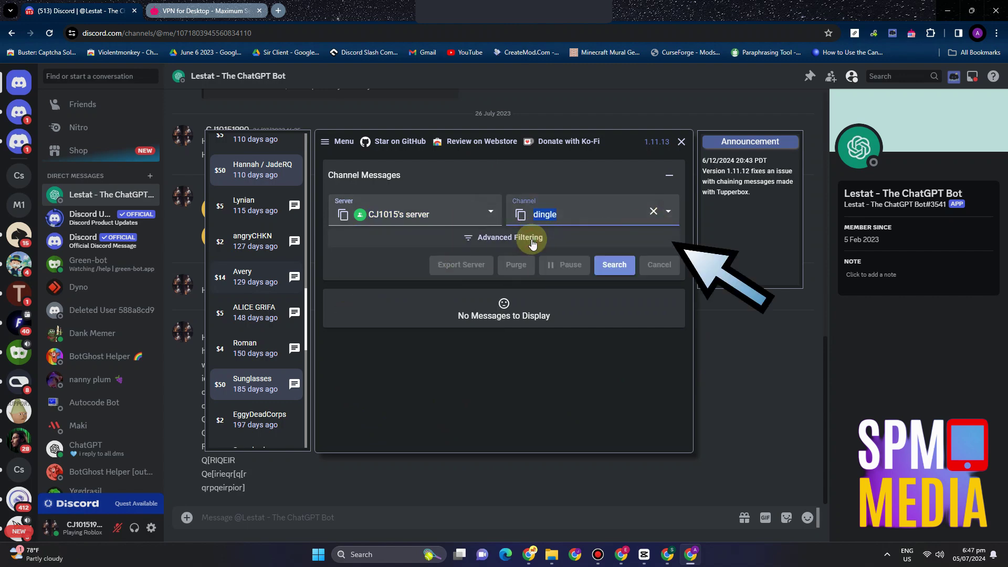
click(616, 265)
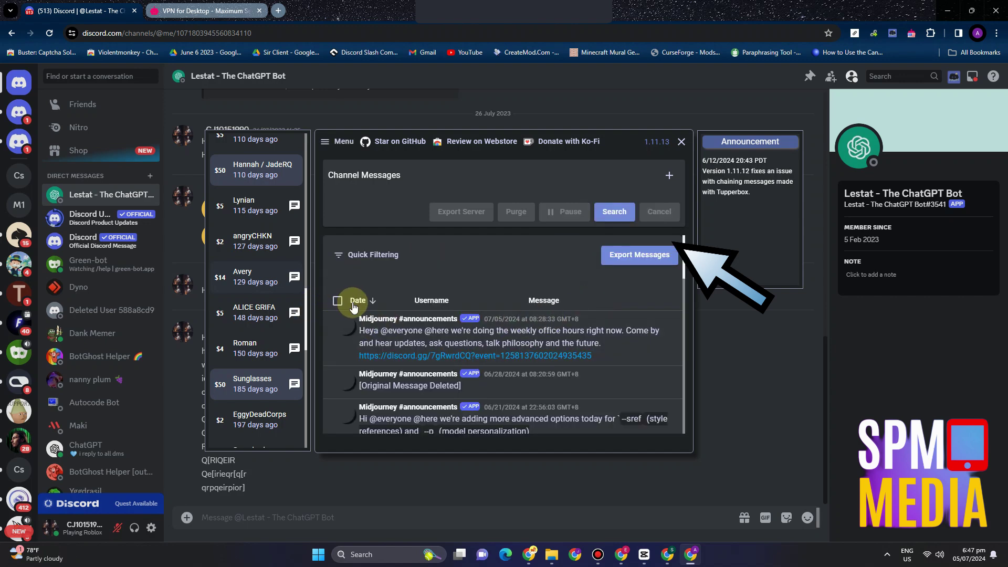
Show Discrub's quick filters and set the Start Time filter to 07/05/2024 12:00 AM
click(370, 256)
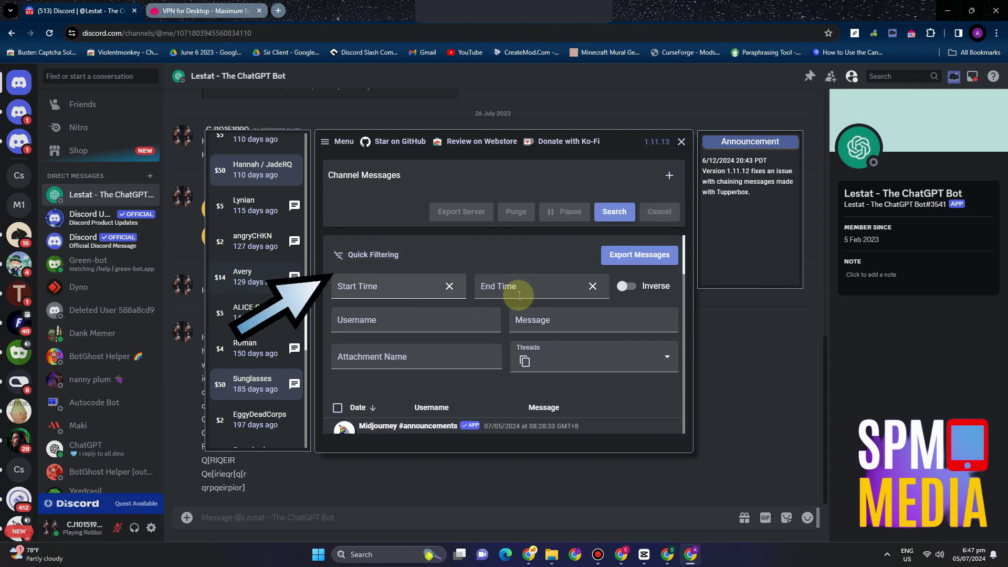
click(388, 285)
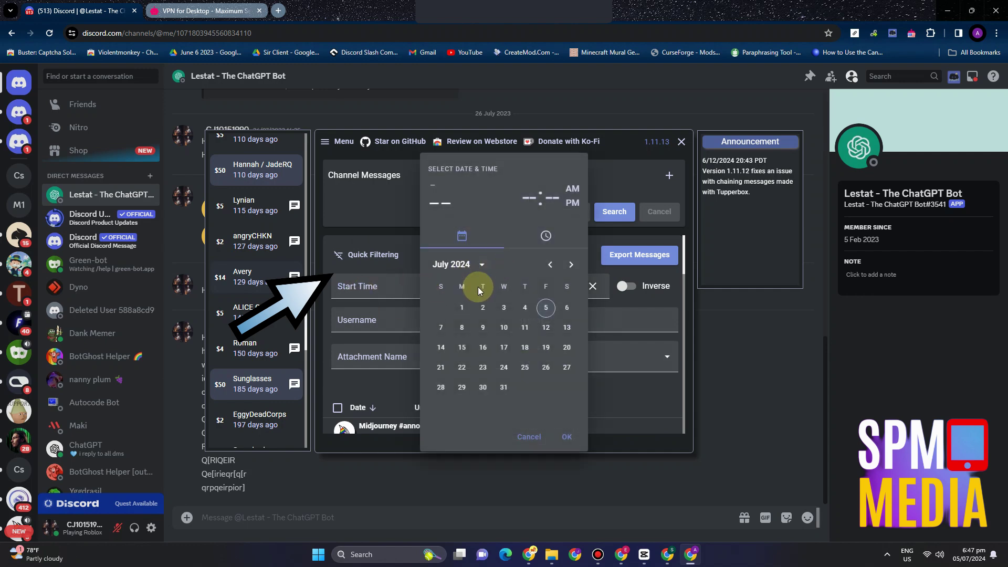
click(479, 265)
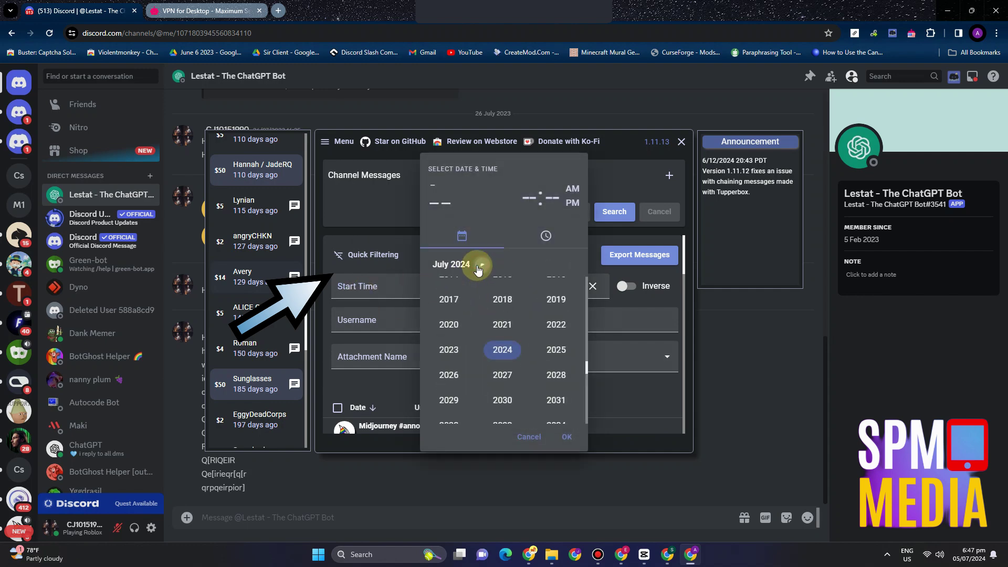
click(502, 325)
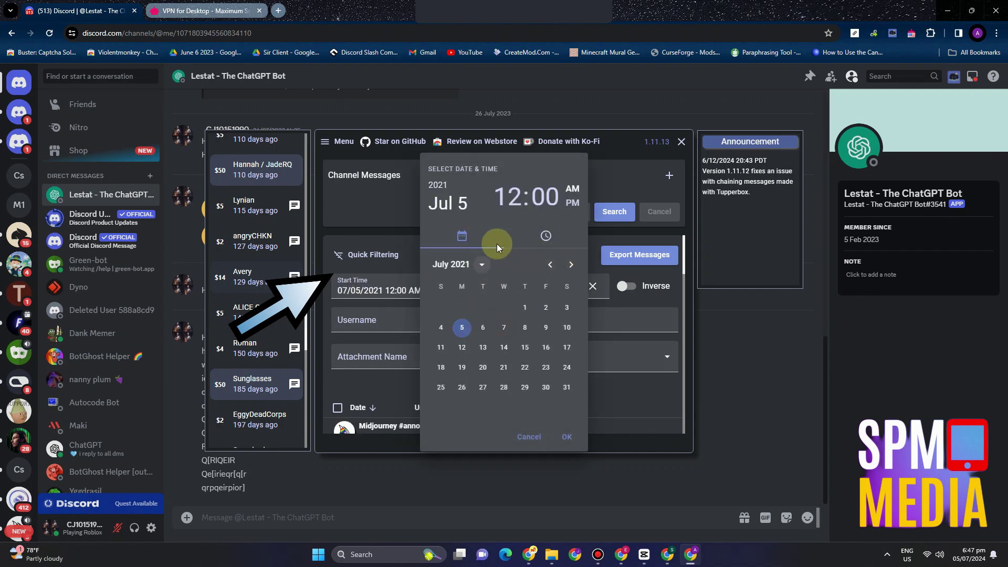
click(481, 264)
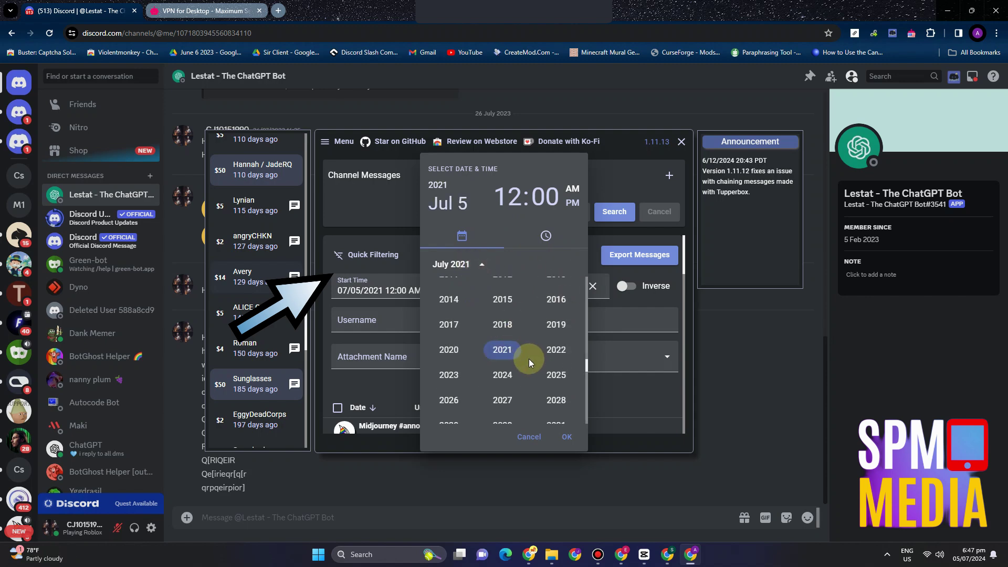
click(501, 374)
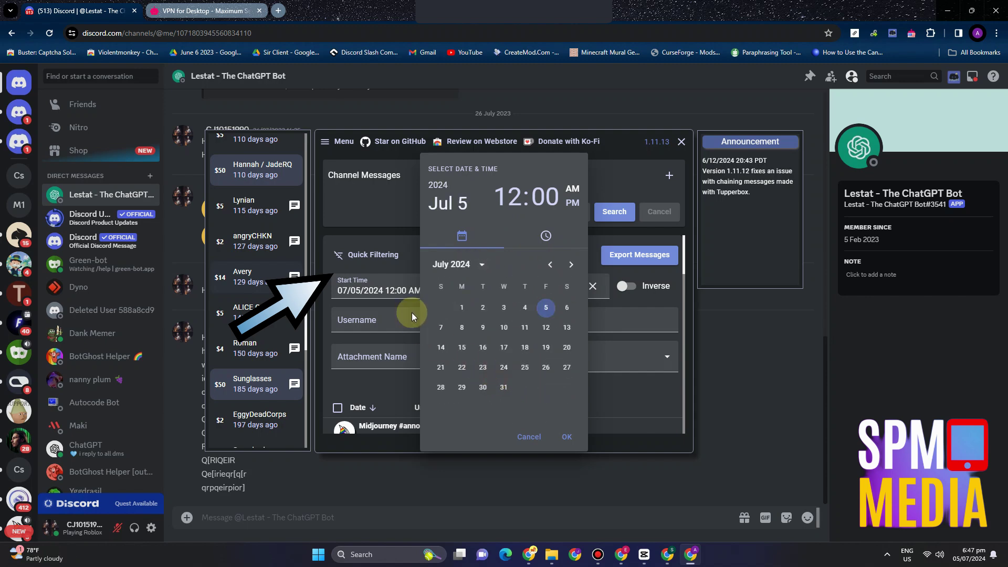
click(555, 441)
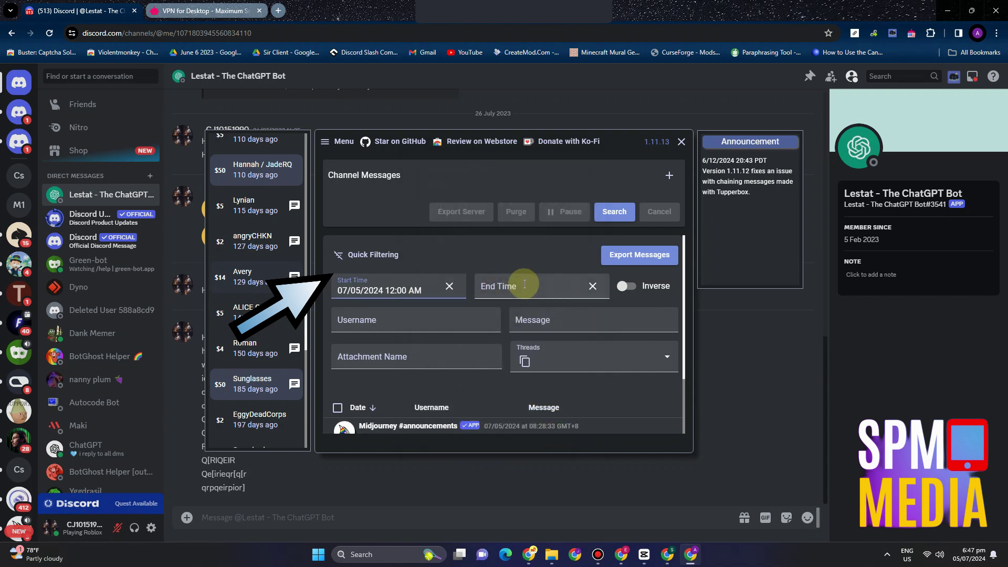
Change the Start Time filter's year to 2021 so it reads 07/05/2021 12:00 AM
click(535, 292)
click(344, 290)
click(349, 290)
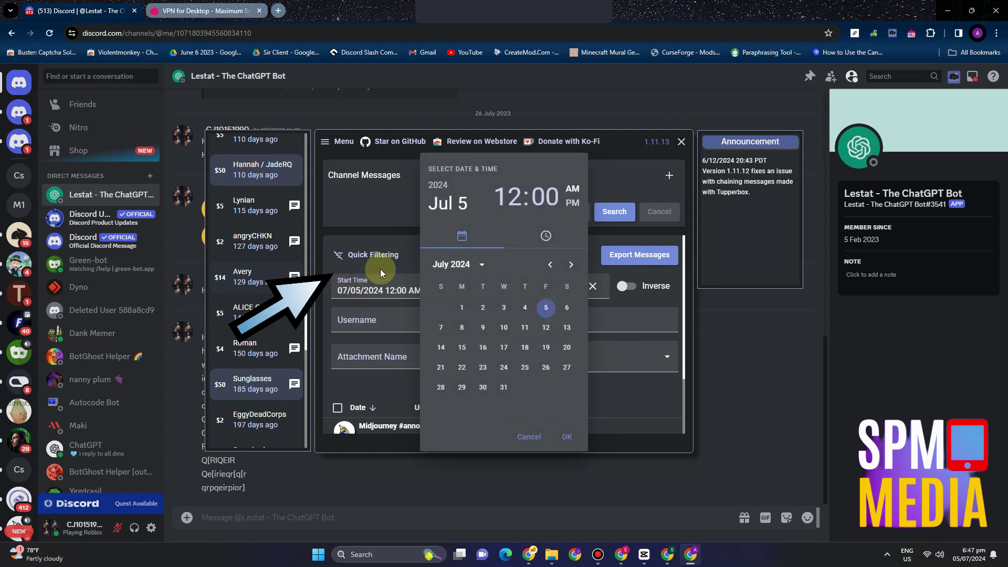
click(437, 186)
click(503, 324)
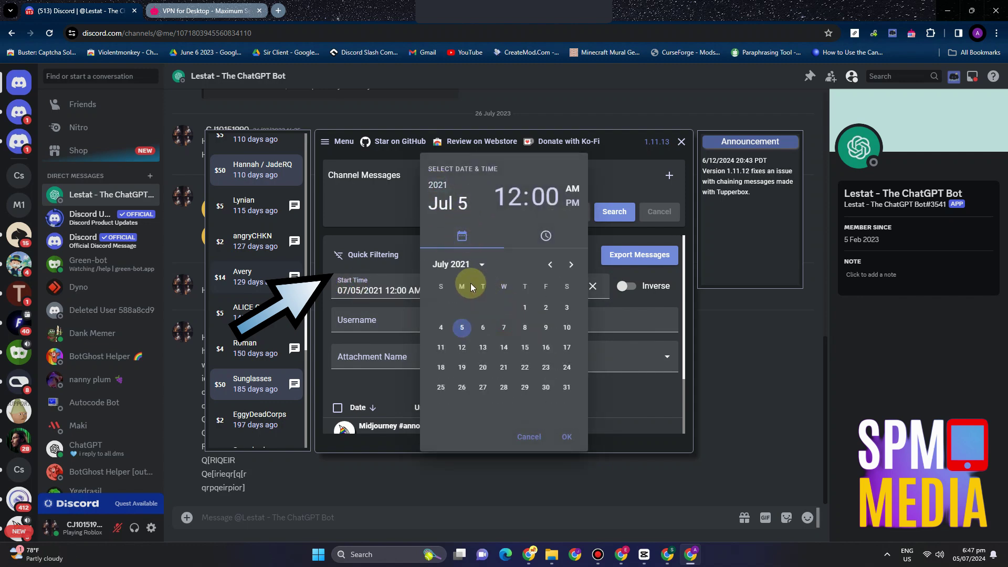
click(539, 435)
Set the End Time filter to 07/05/2024 12:00 AM
click(508, 286)
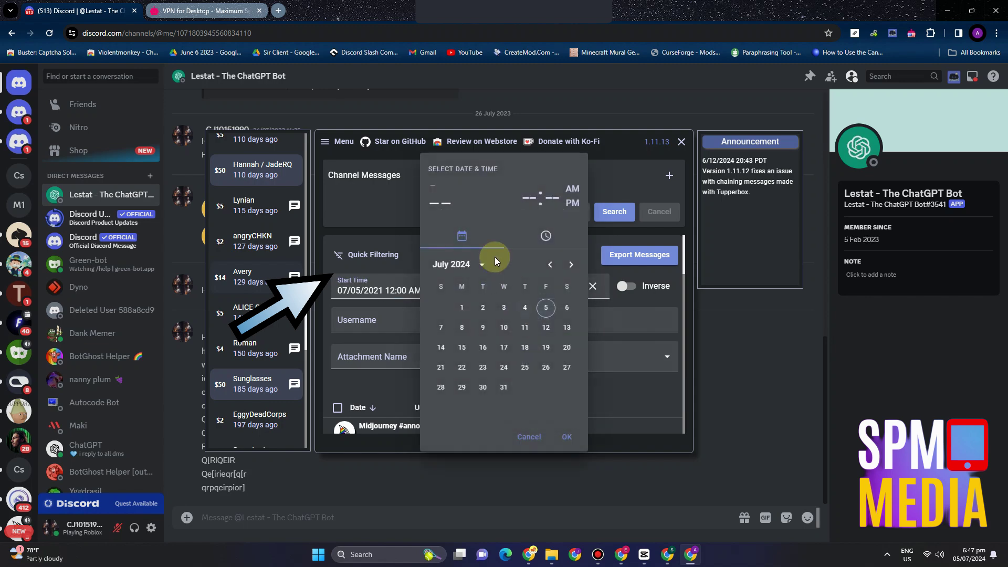
click(568, 439)
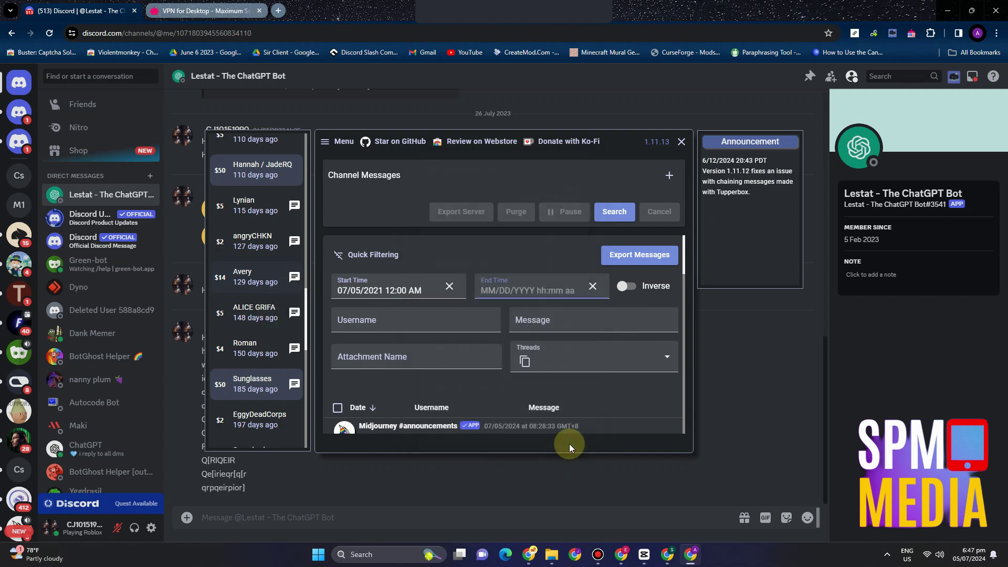
click(520, 294)
click(546, 307)
click(567, 416)
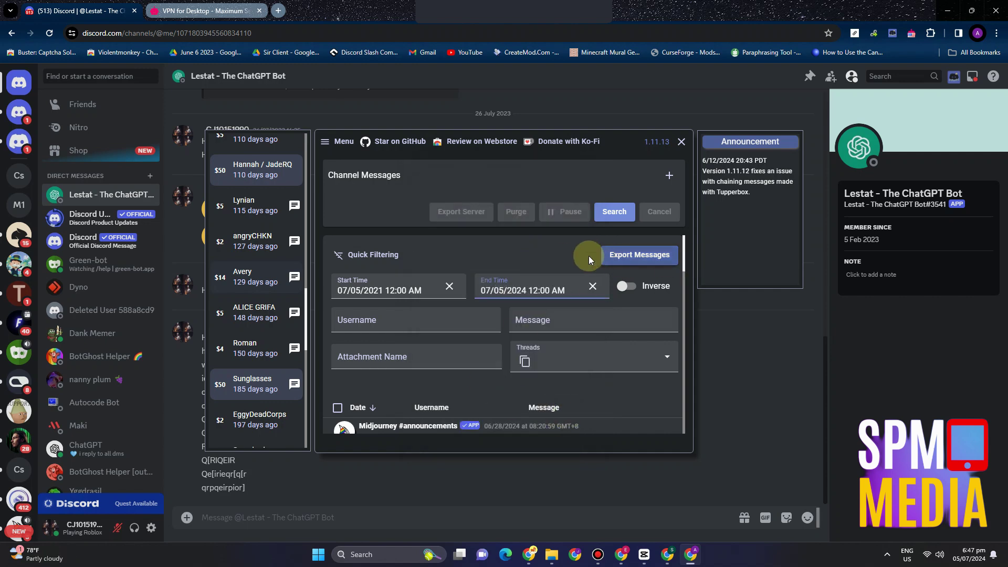
Examine the export formats offered for the filtered messages and close the export dialog without exporting
click(609, 257)
click(573, 376)
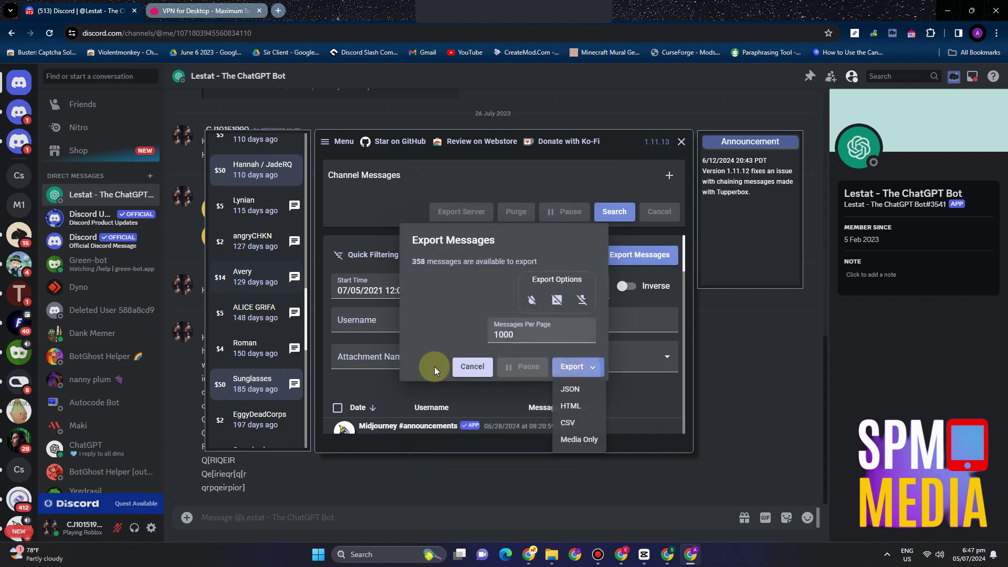
click(399, 407)
click(473, 367)
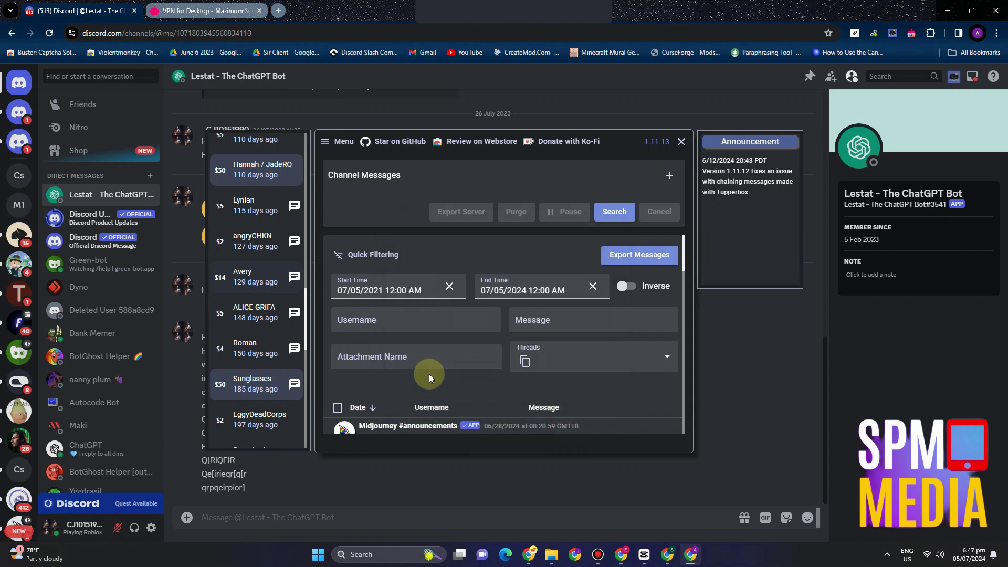
Select all the filtered messages in the results list
scroll(430, 373, down, 1)
click(338, 302)
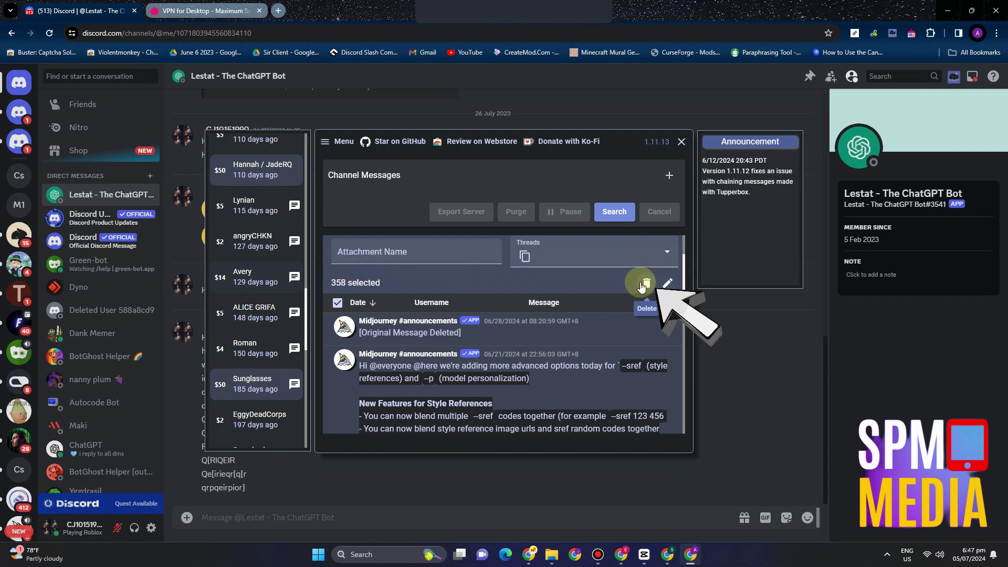
click(337, 302)
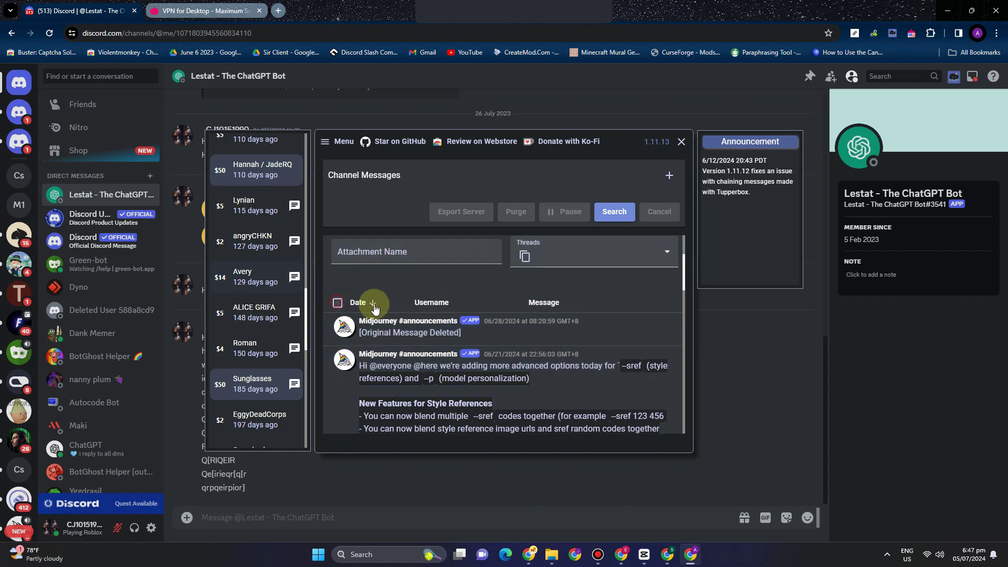
click(337, 303)
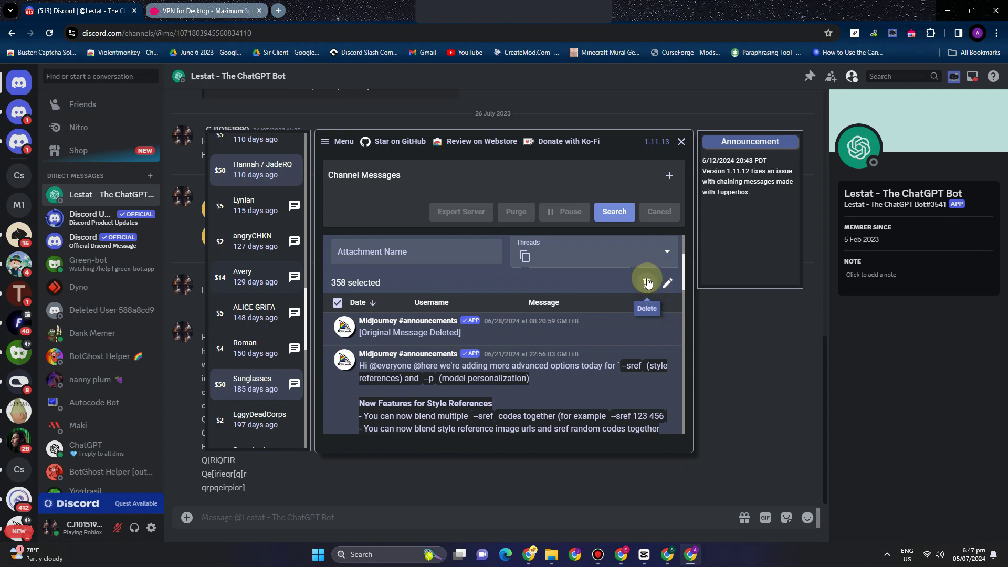